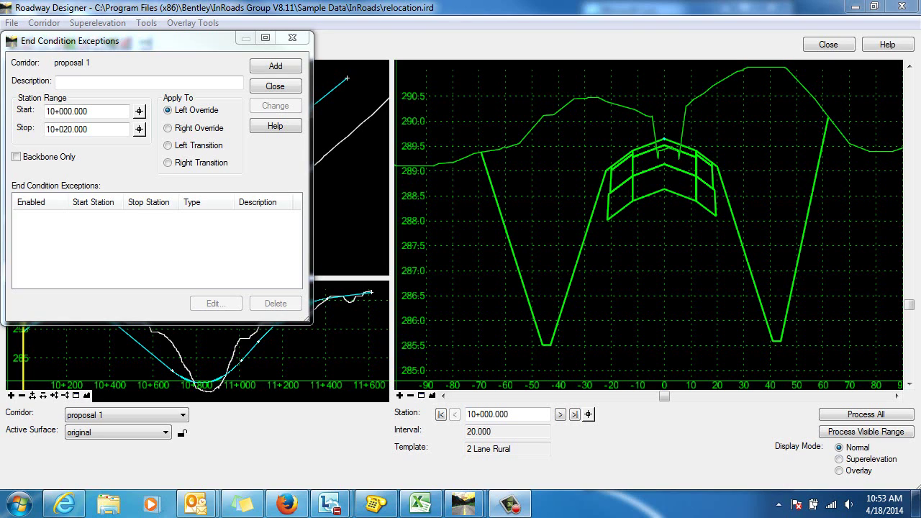
Step: Close the empty End Condition Exceptions list to return to corridor proposal 1's views at 10+000
click(275, 87)
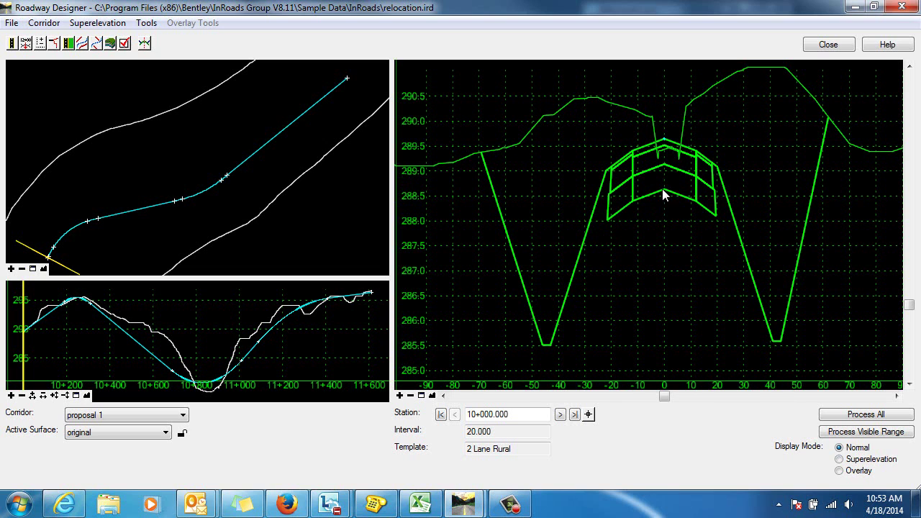
mouse_move(645, 194)
click(26, 44)
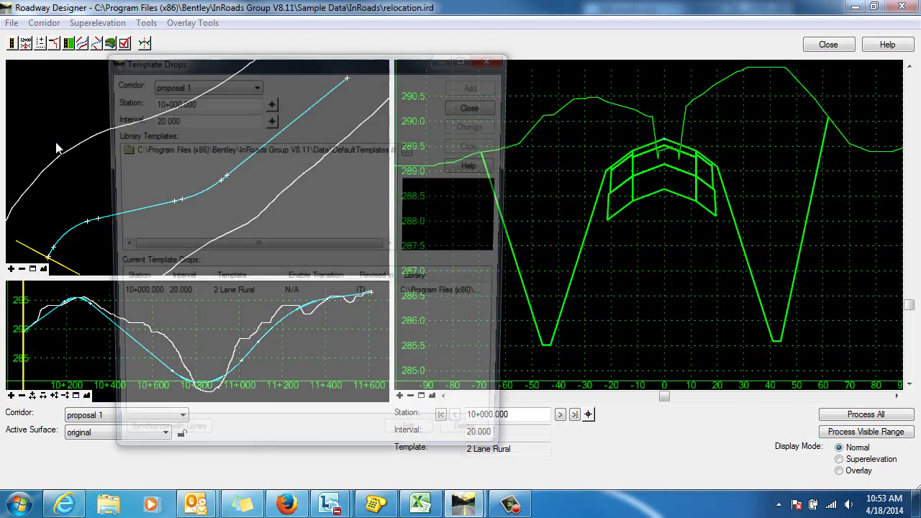
click(229, 297)
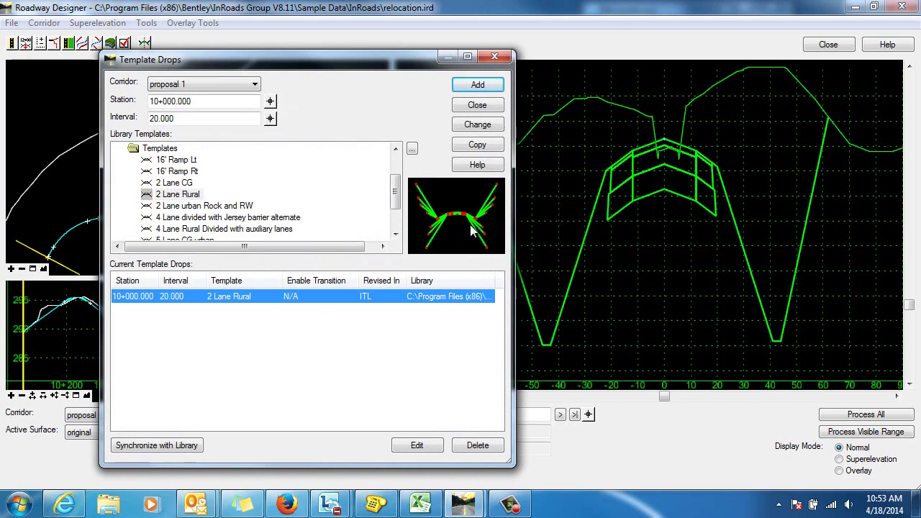
click(477, 125)
Step: Advance the cross-section in 20-unit steps to station 10+720 and check the tangent's ST and SC stations
click(487, 105)
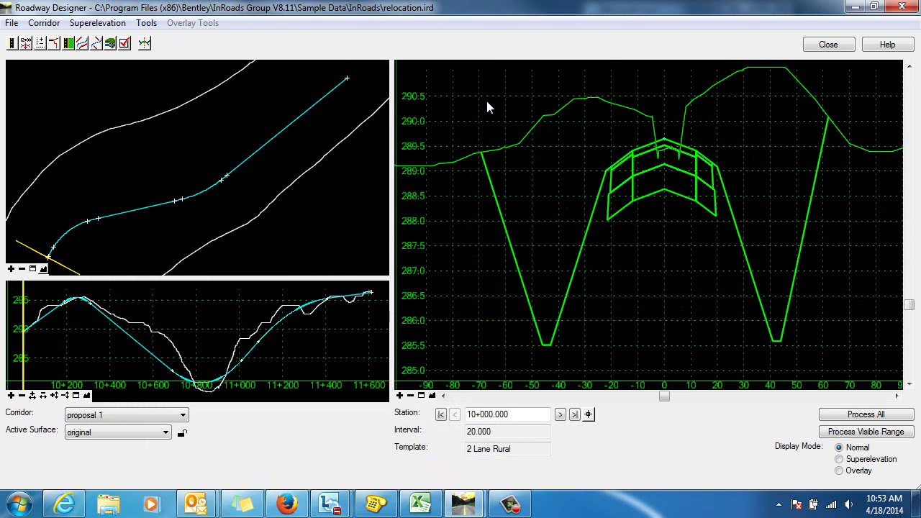
click(560, 415)
click(560, 415)
click(559, 415)
click(560, 415)
click(559, 415)
click(559, 415)
click(559, 415)
click(560, 415)
click(560, 415)
click(559, 415)
click(559, 415)
click(560, 415)
click(559, 415)
click(560, 415)
click(560, 415)
click(559, 415)
click(560, 415)
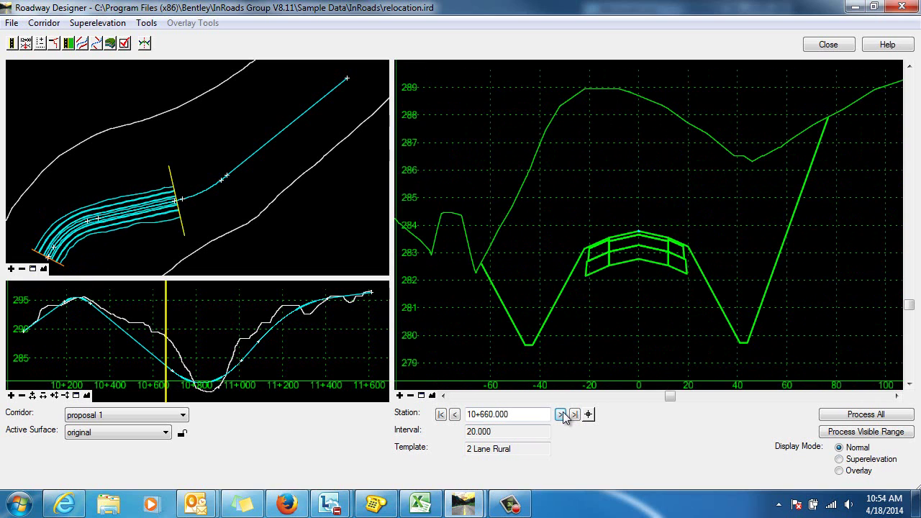
click(559, 415)
click(559, 415)
click(561, 415)
click(561, 415)
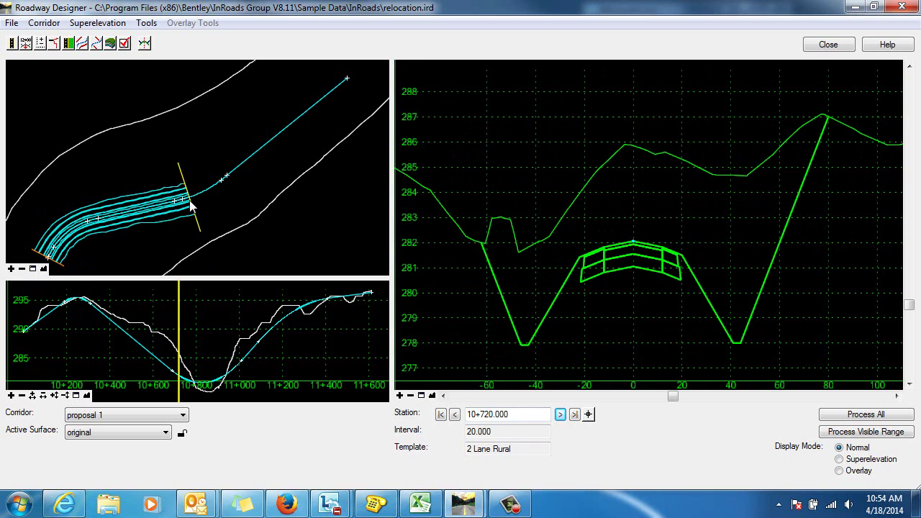
mouse_move(189, 200)
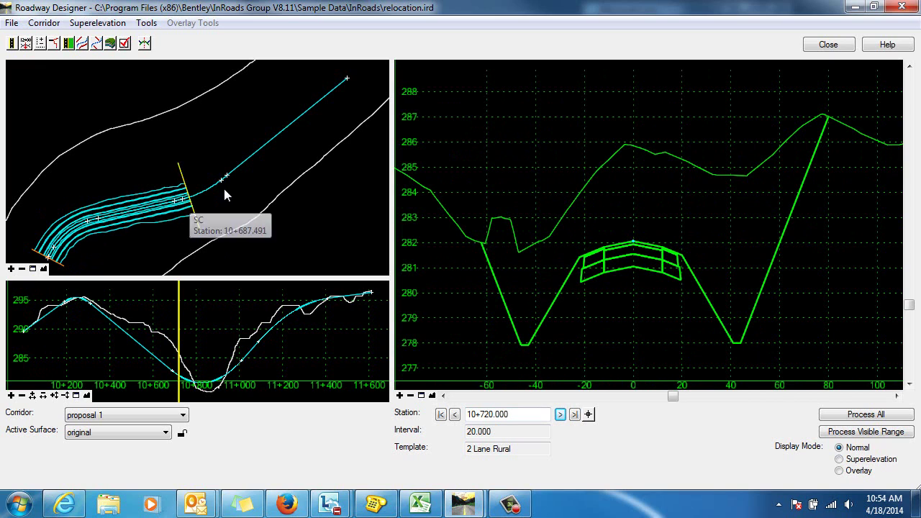
mouse_move(101, 223)
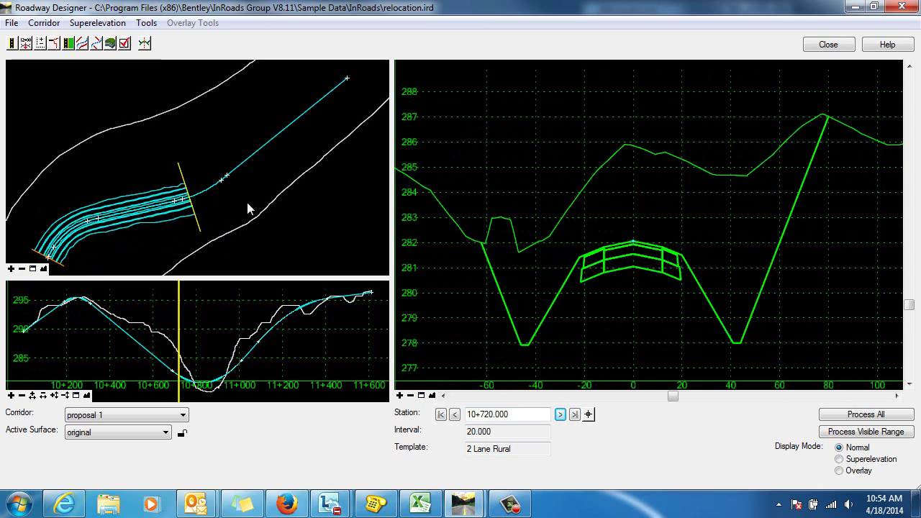
Step: Open Corridor > End Condition Exceptions and start a Left Override described as No Ditch
click(43, 26)
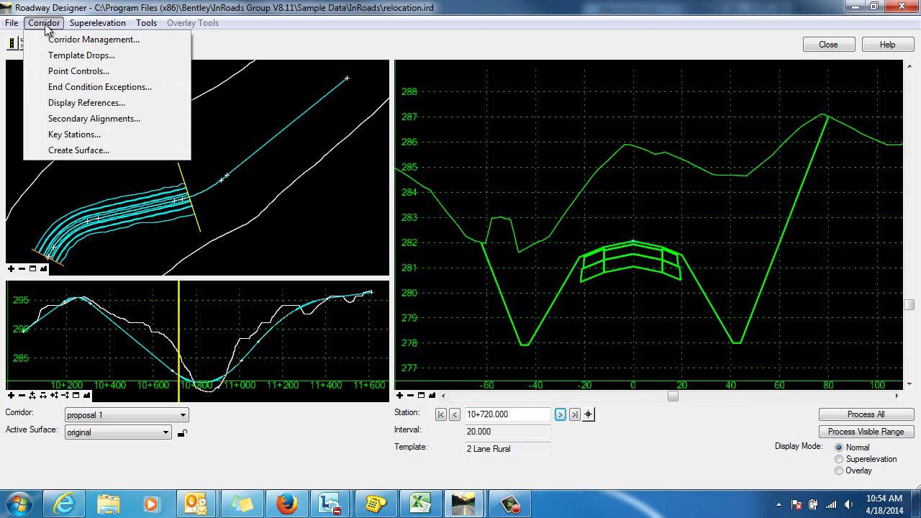
click(79, 87)
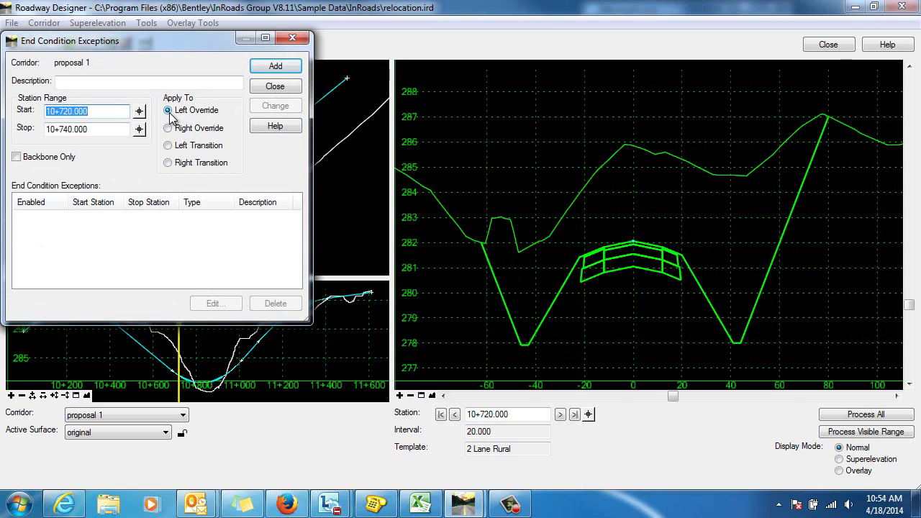
click(75, 81)
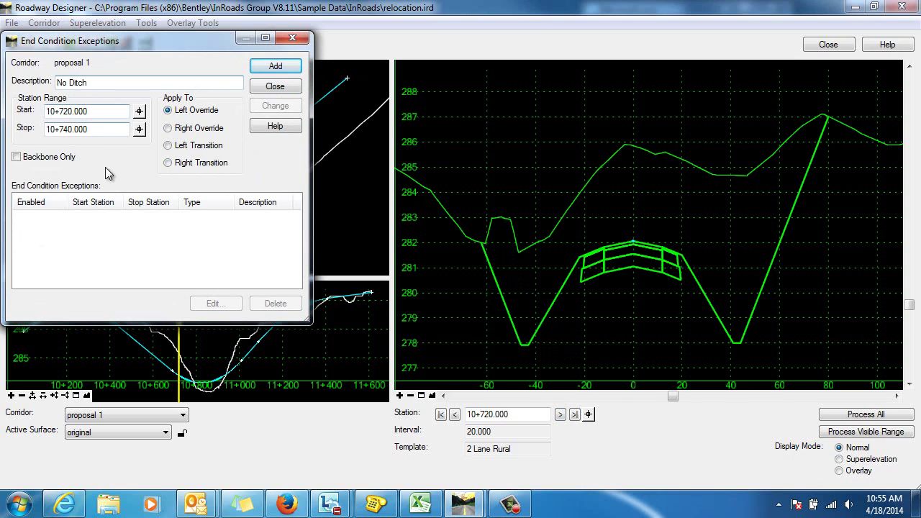
Step: Set the exception's start to 10+298.058 and stop to 10+652.491 from the plan view, and add it
click(141, 127)
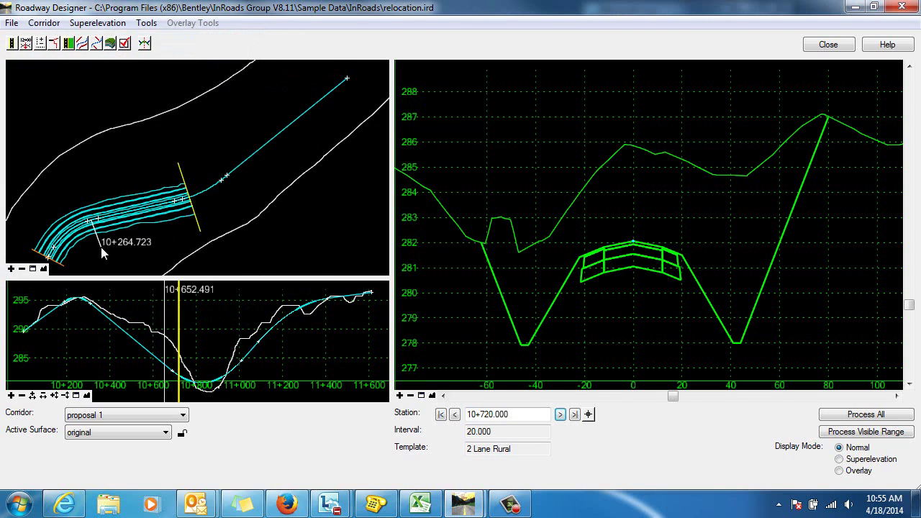
click(110, 254)
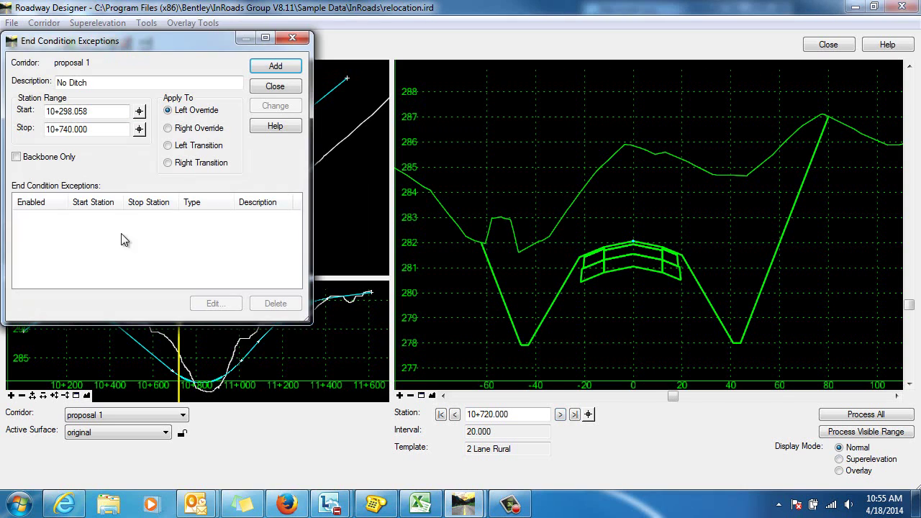
click(139, 129)
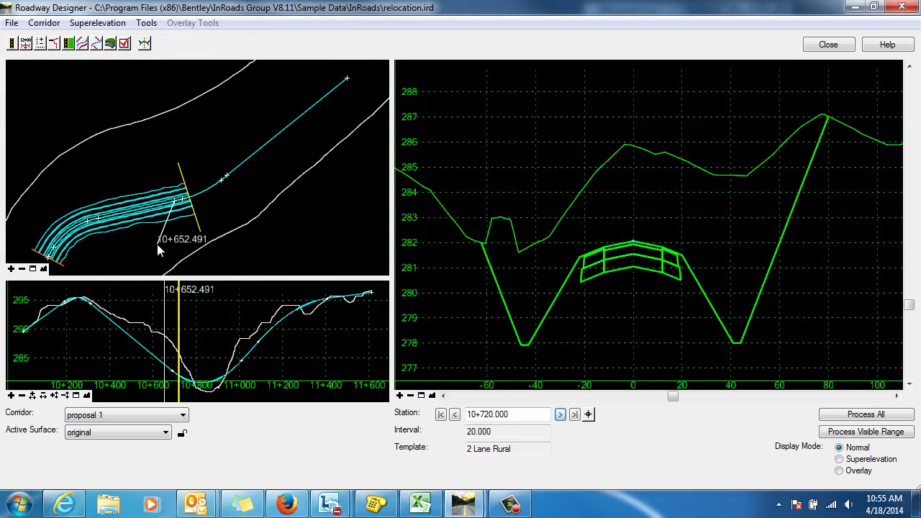
click(157, 243)
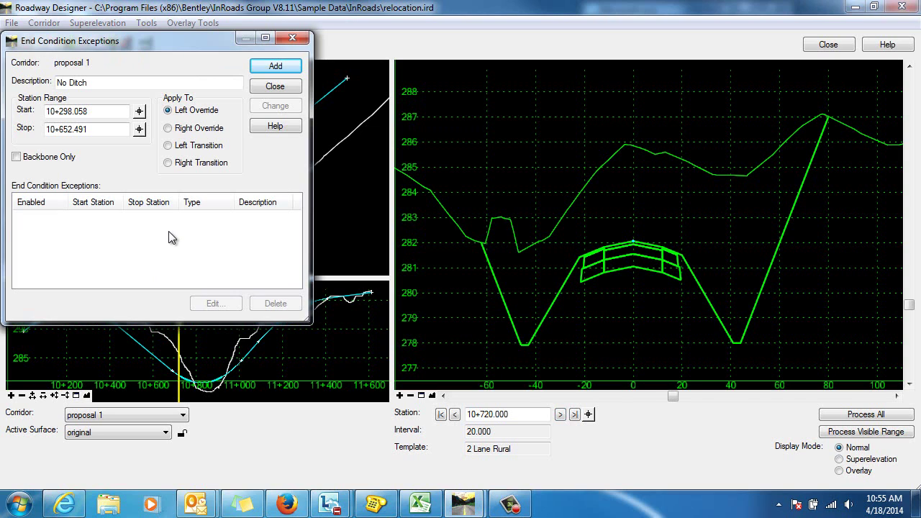
click(273, 66)
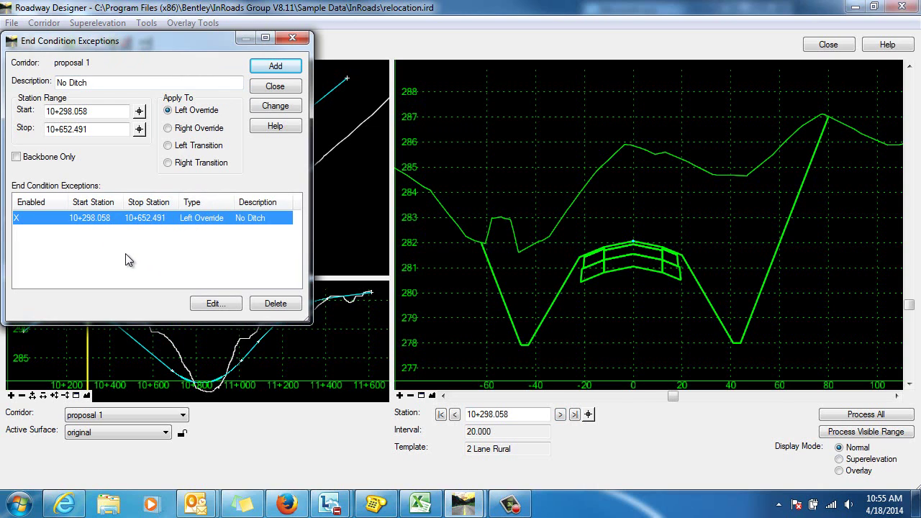
Step: In the No Ditch override template, draw an end condition from LOS-Unpaved up-left (-6.8346% over 25.861)
click(214, 304)
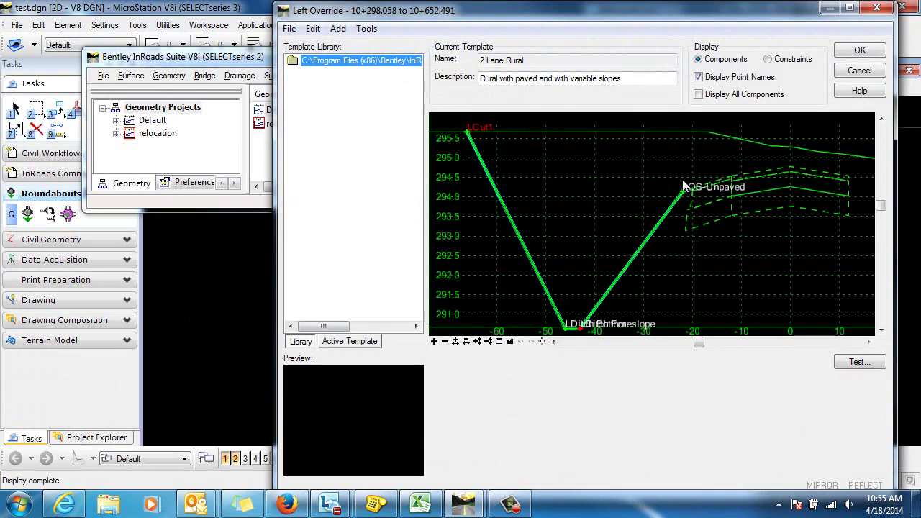
mouse_move(684, 194)
right_click(615, 170)
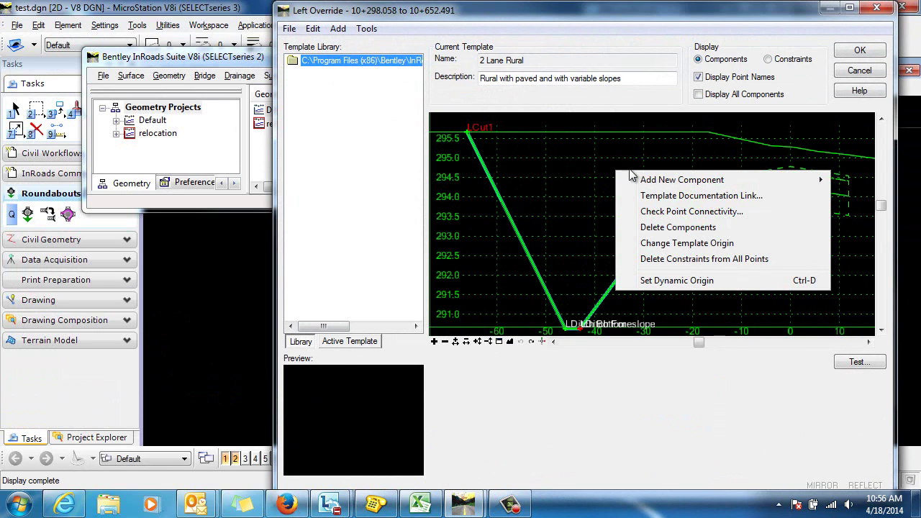
mouse_move(645, 184)
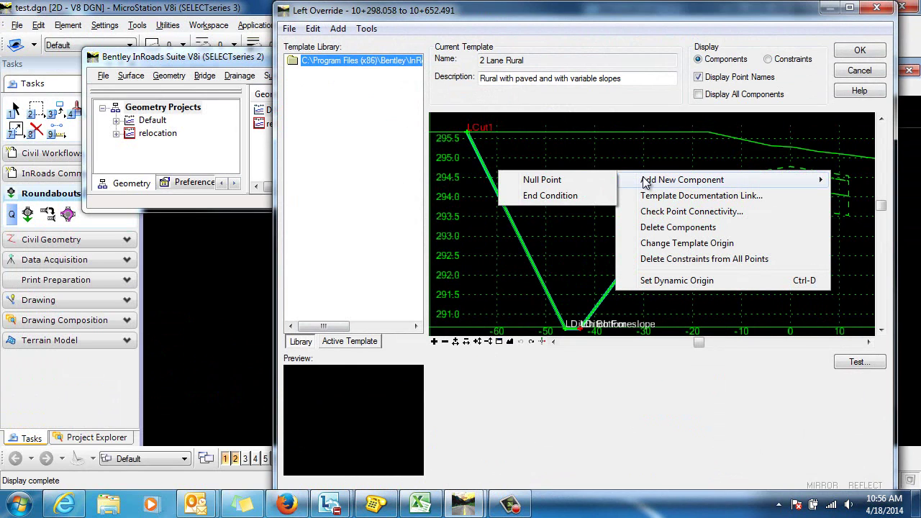
click(556, 197)
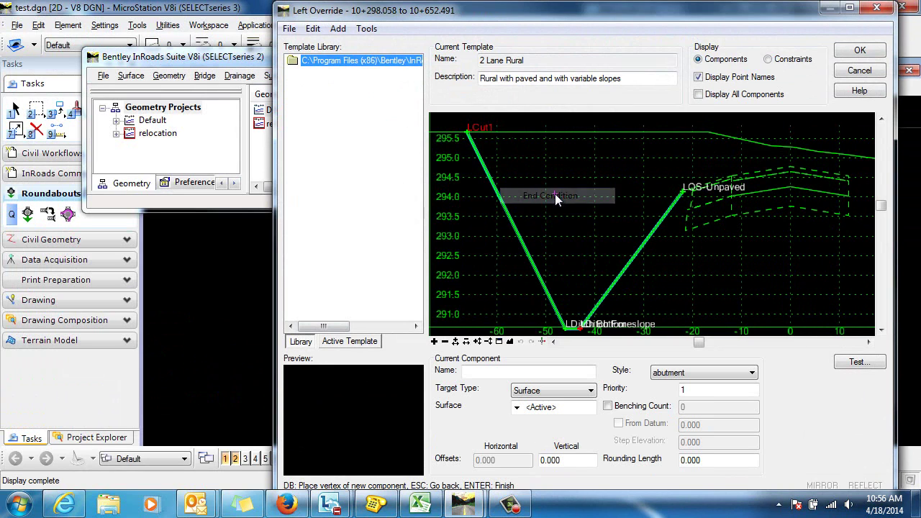
click(682, 191)
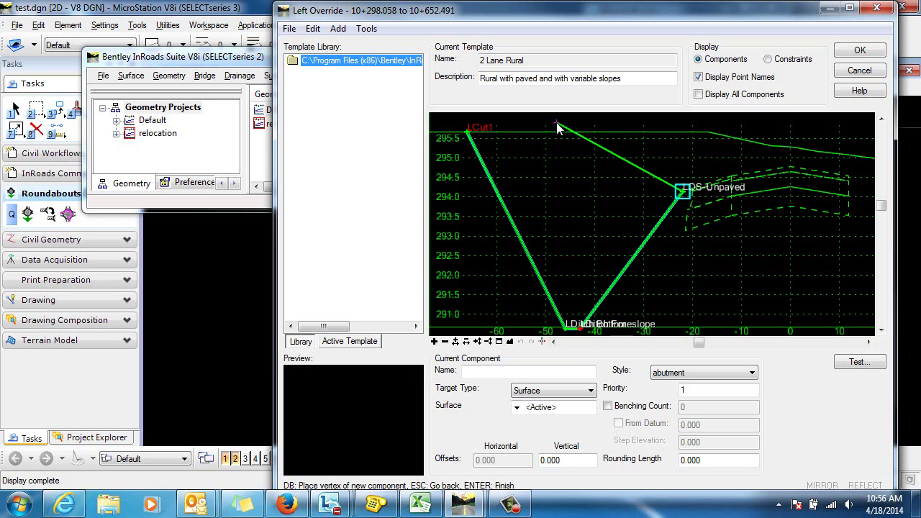
click(556, 122)
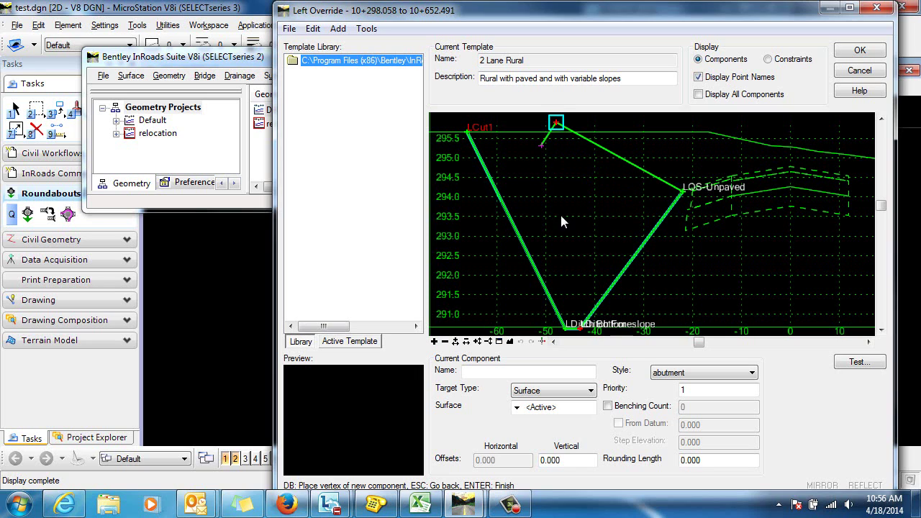
right_click(613, 196)
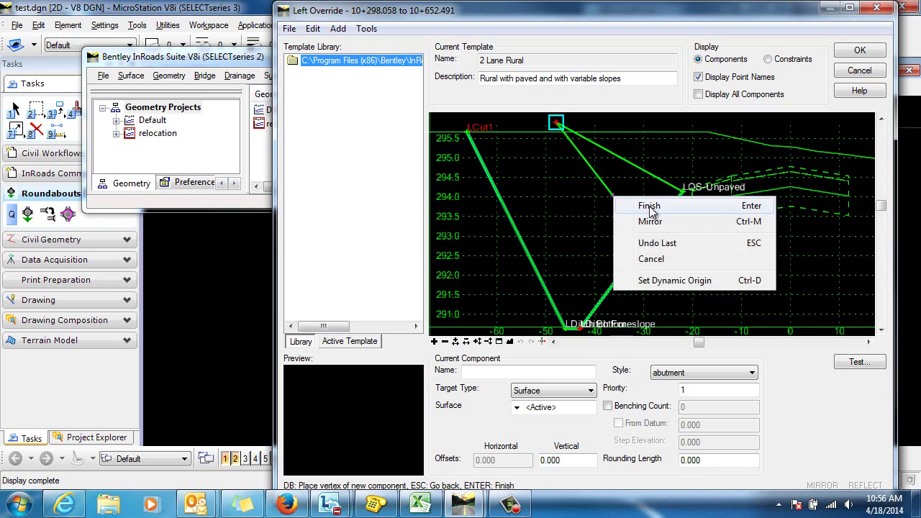
click(650, 206)
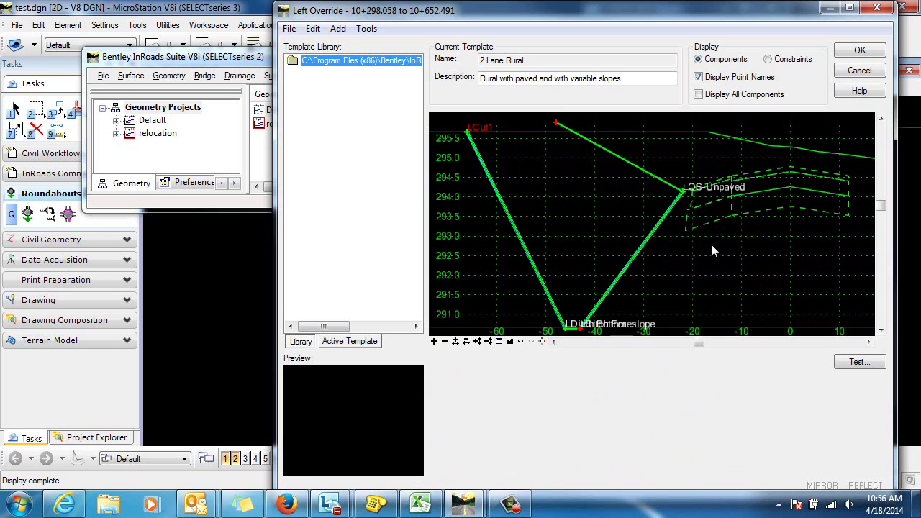
double_click(651, 175)
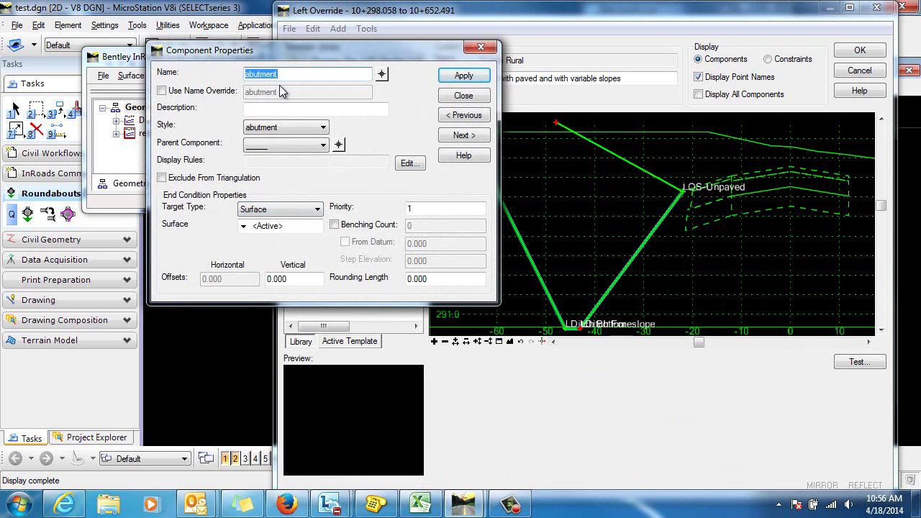
Step: Name the new end-condition component 'Cut Override' and apply the change
text(Cut Override)
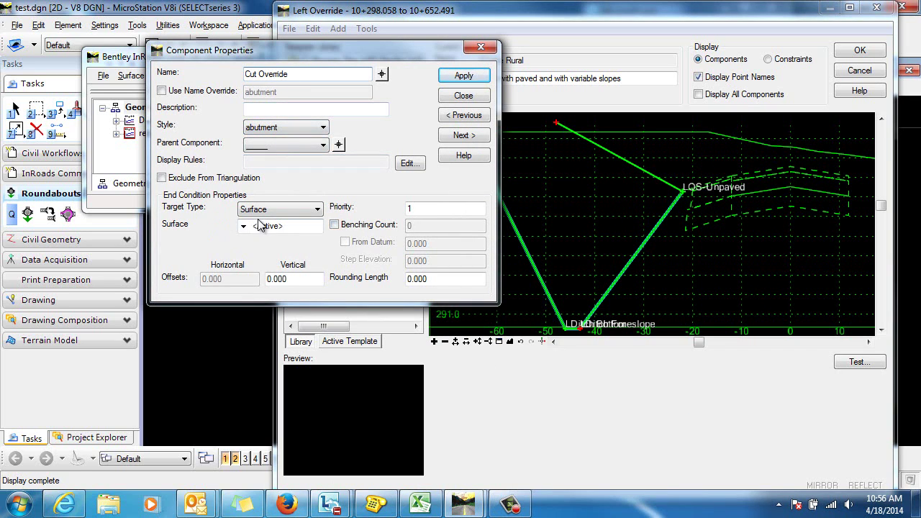
click(464, 79)
click(464, 97)
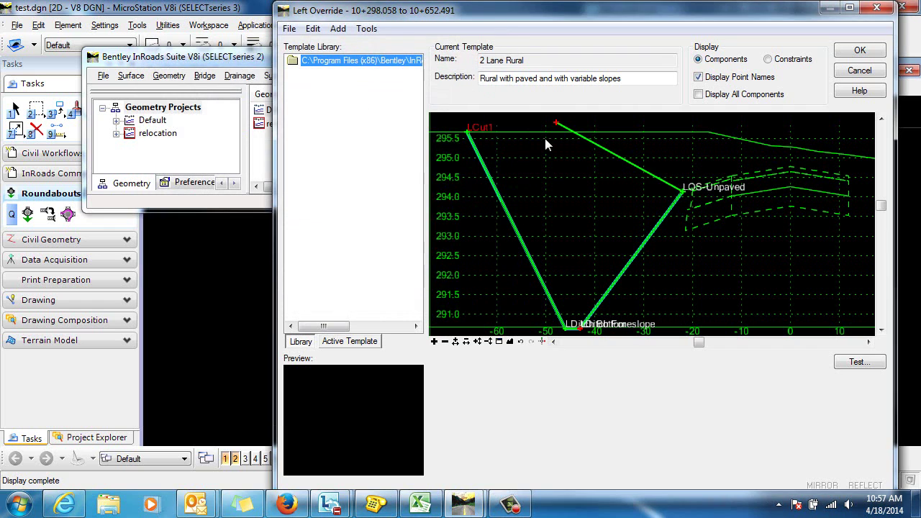
Step: Set Cut Override's end point LT OR 1 to infinite with a -25% Constraint 1 slope
double_click(555, 124)
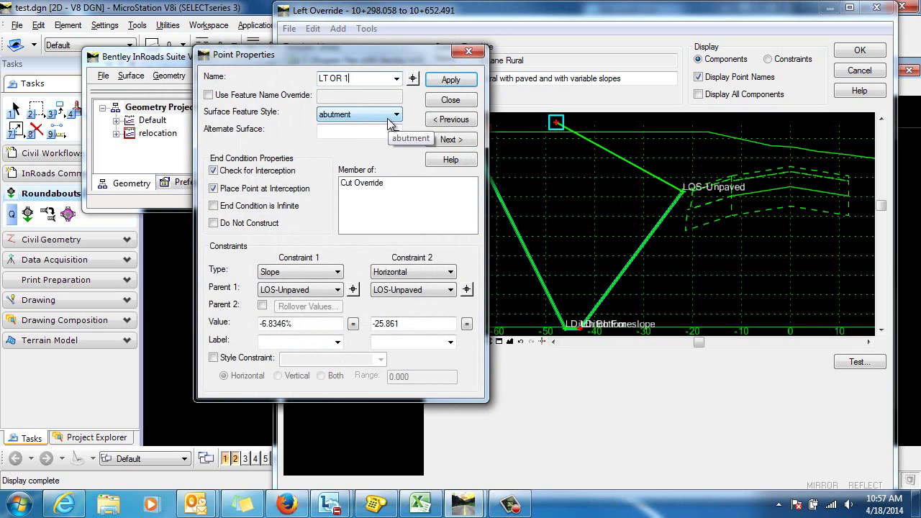
click(214, 206)
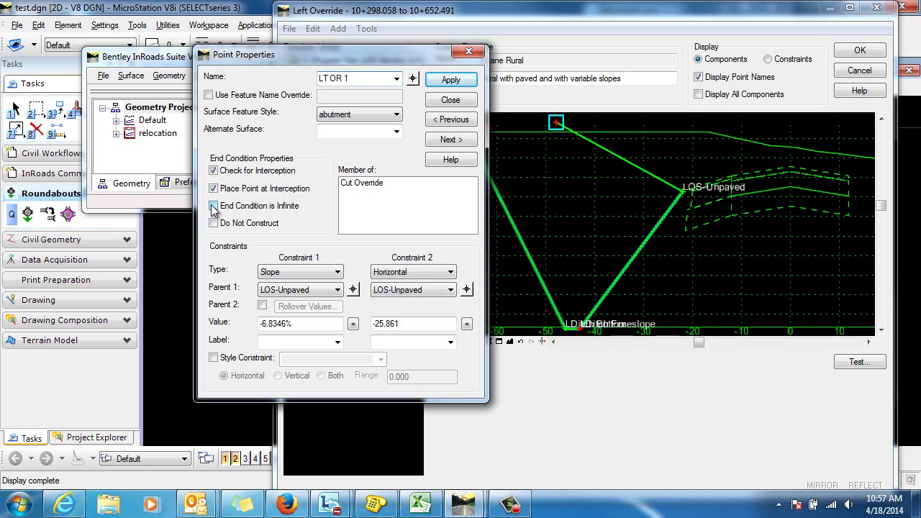
click(315, 327)
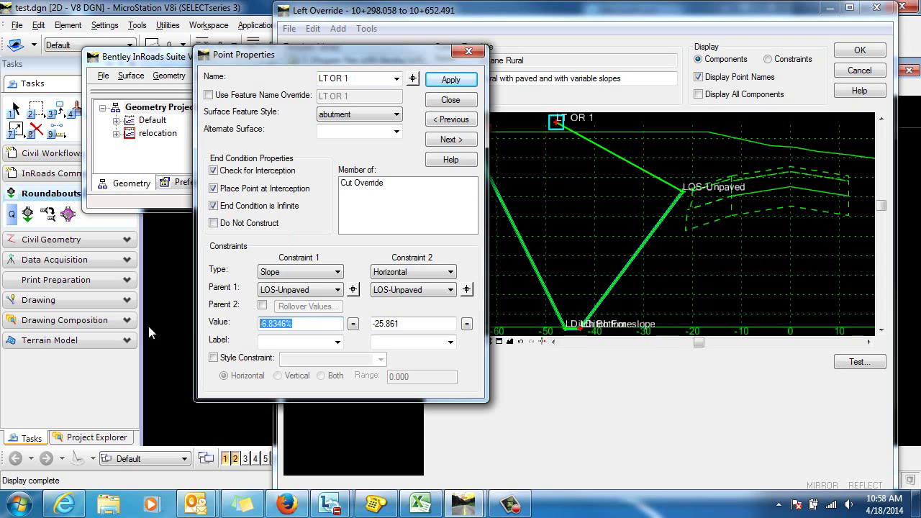
text(-25)
key(Tab)
click(450, 81)
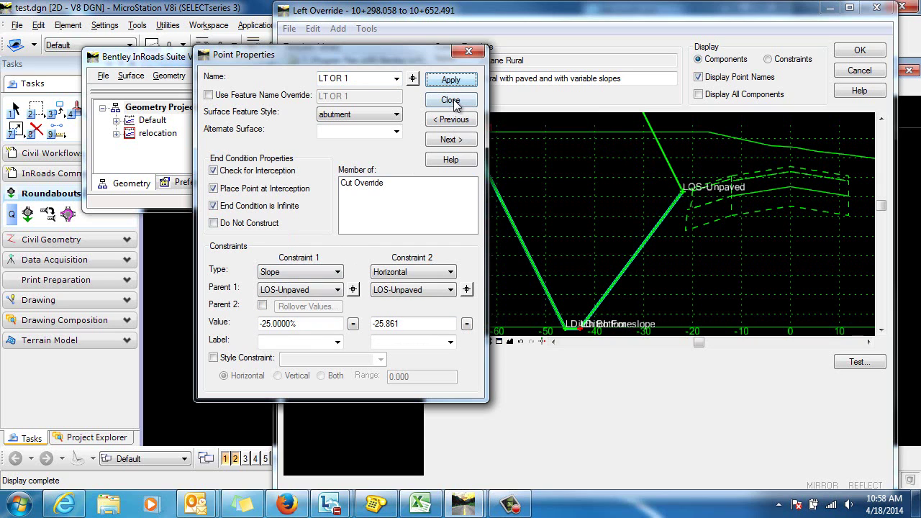
Step: Confirm the LT OR 1 changes and draw a second end condition down-left from LOS-Unpaved
click(453, 101)
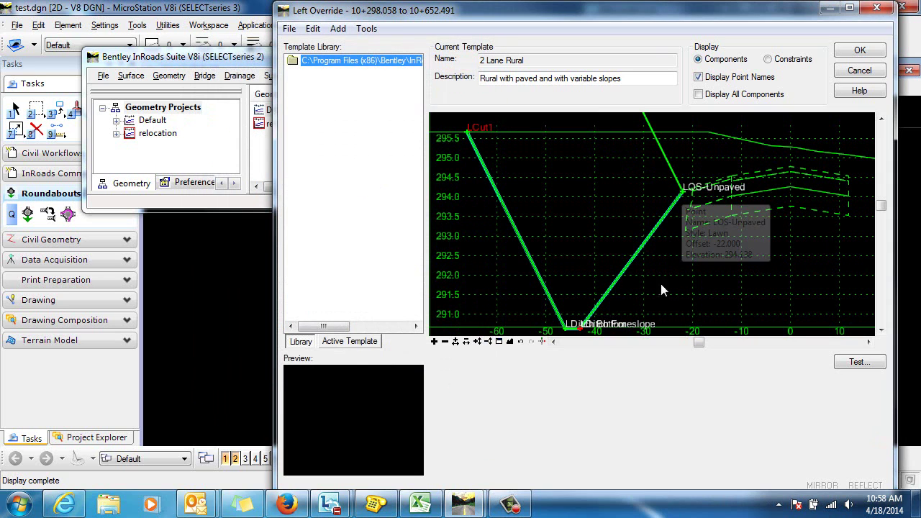
right_click(596, 175)
mouse_move(645, 190)
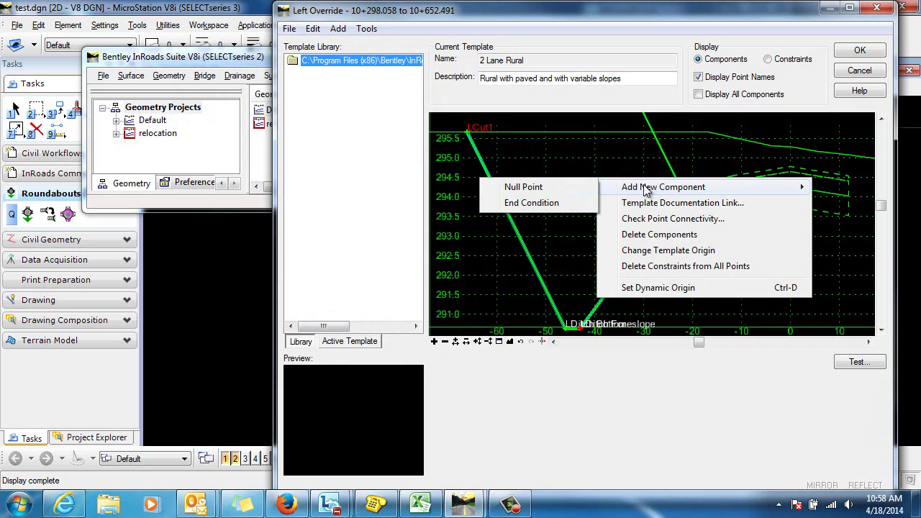
click(547, 204)
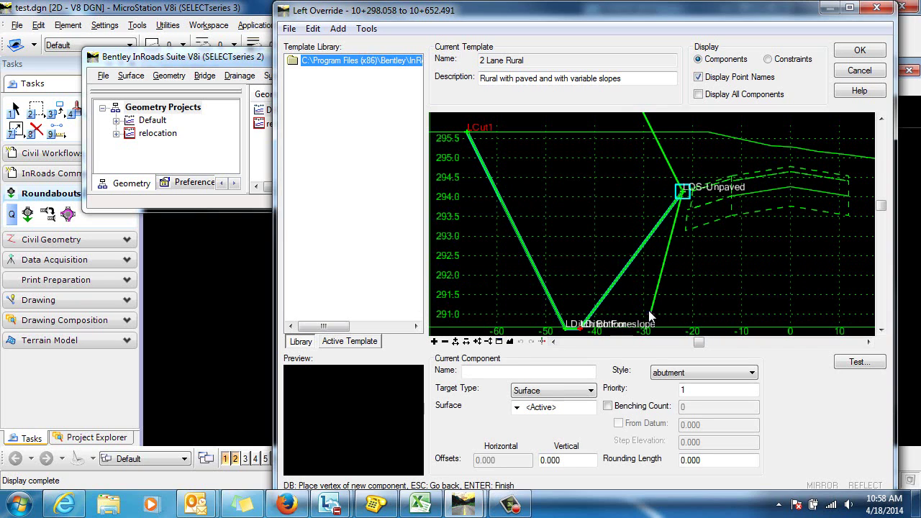
click(574, 254)
right_click(597, 172)
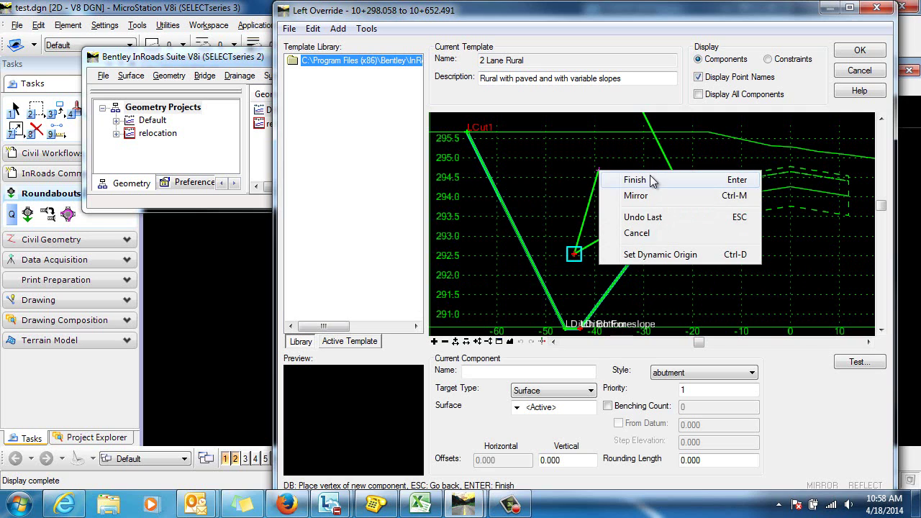
click(650, 178)
Step: Rename the new component from its abutment name to 'Fill Override' and apply
double_click(631, 225)
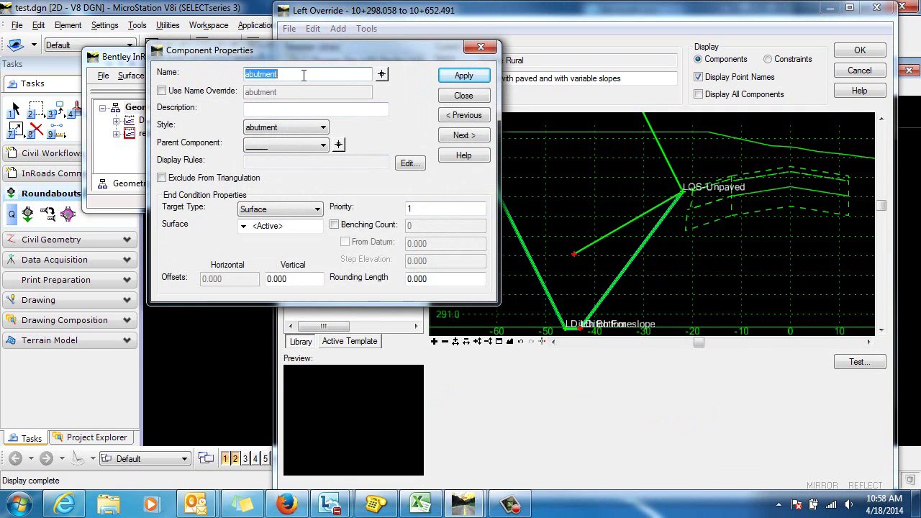
key(BackSpace)
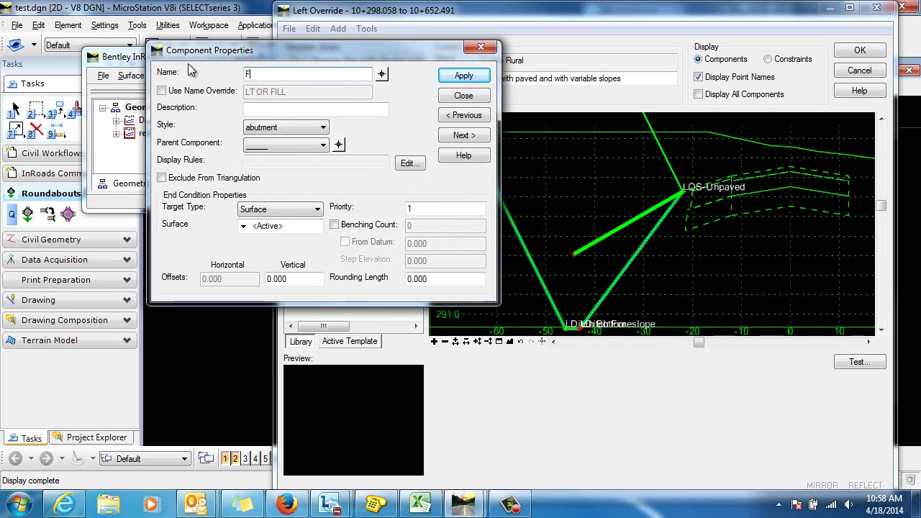
text(Fill Override)
click(463, 76)
click(463, 96)
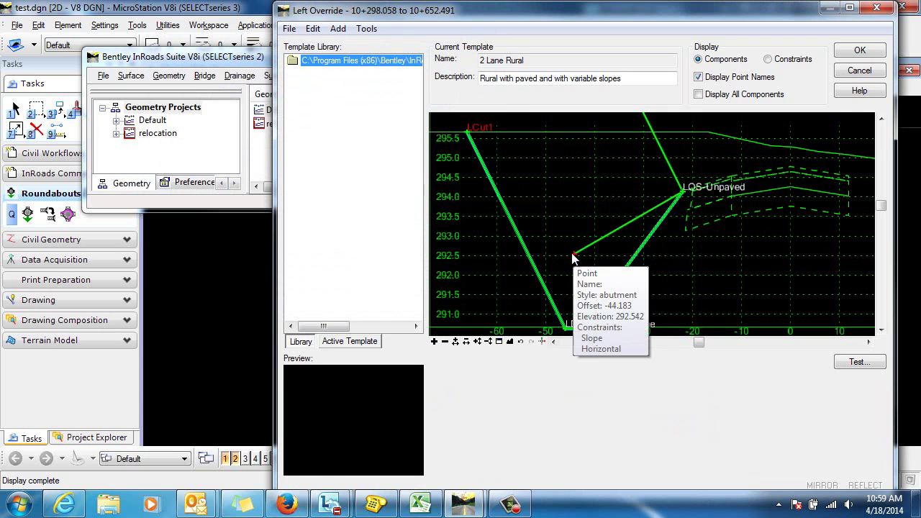
Step: Rename the fill end point to LT OR2 and make it infinite, changing its 7.1909% slope to 25%
double_click(573, 254)
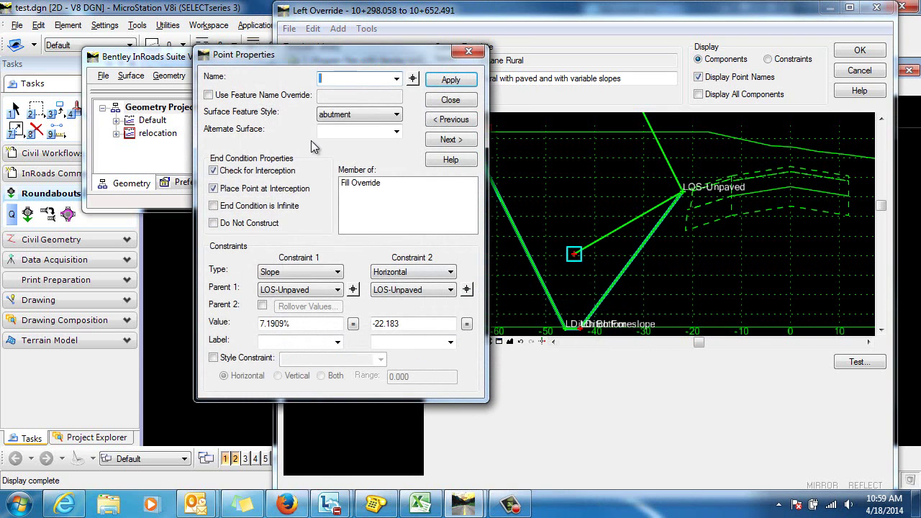
text(LT OR2)
click(213, 206)
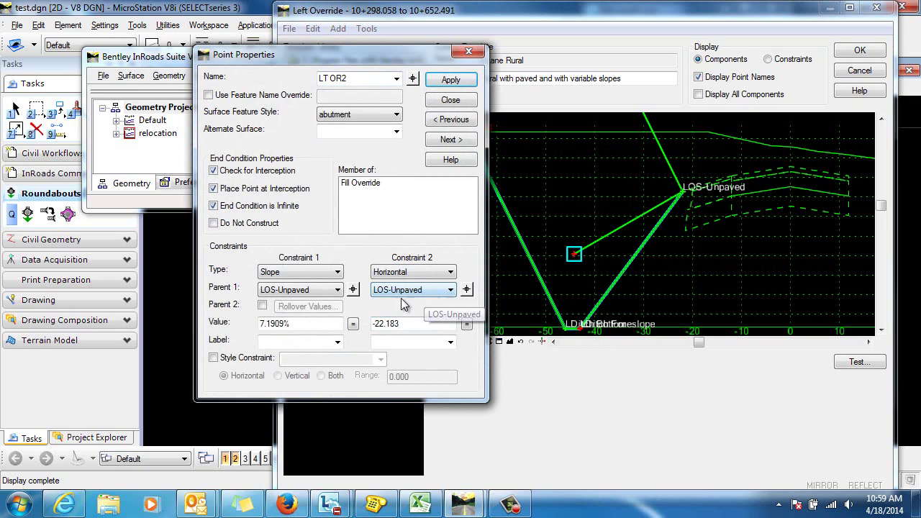
drag(340, 323, 201, 337)
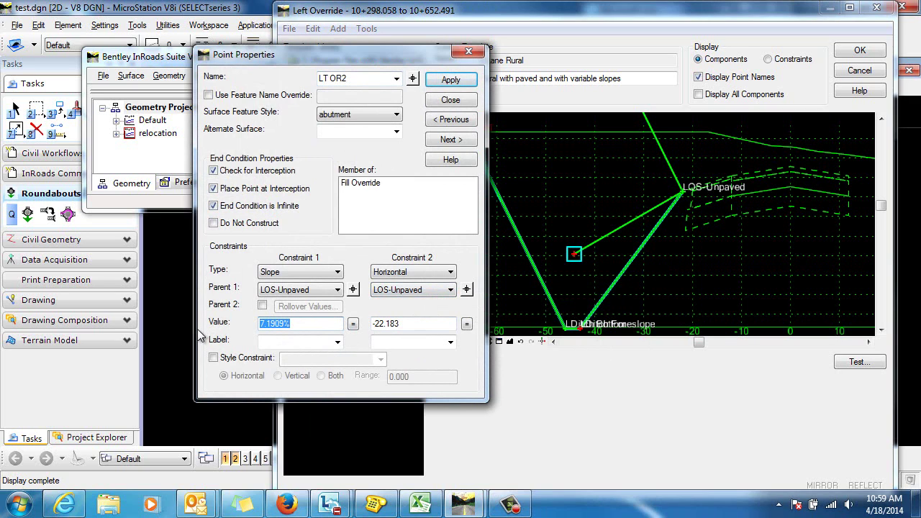
text(25)
key(Tab)
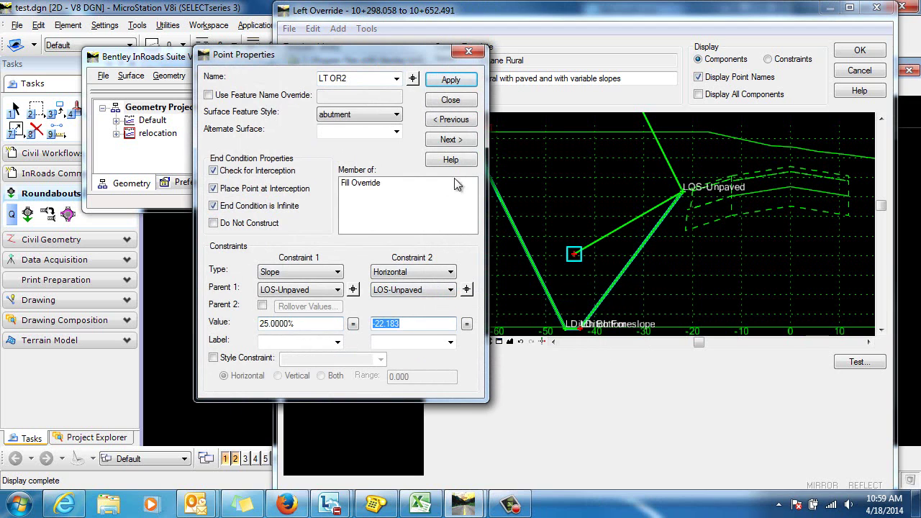
click(464, 84)
click(451, 102)
Step: Give the LCut1 component an end-condition priority of 3
double_click(534, 271)
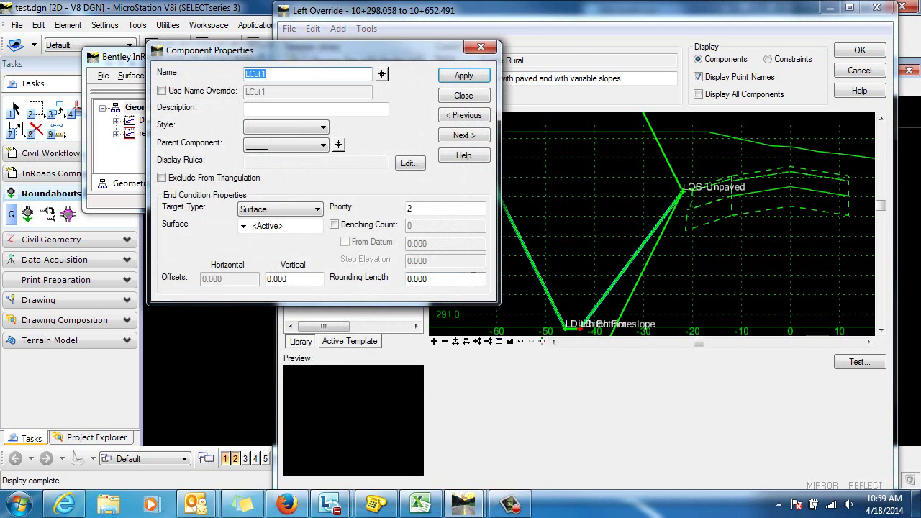
click(281, 209)
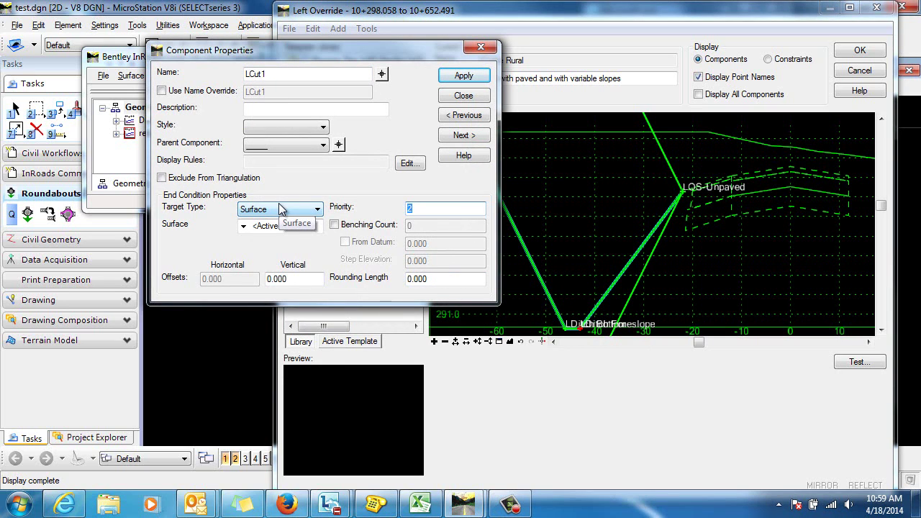
text(3)
click(463, 76)
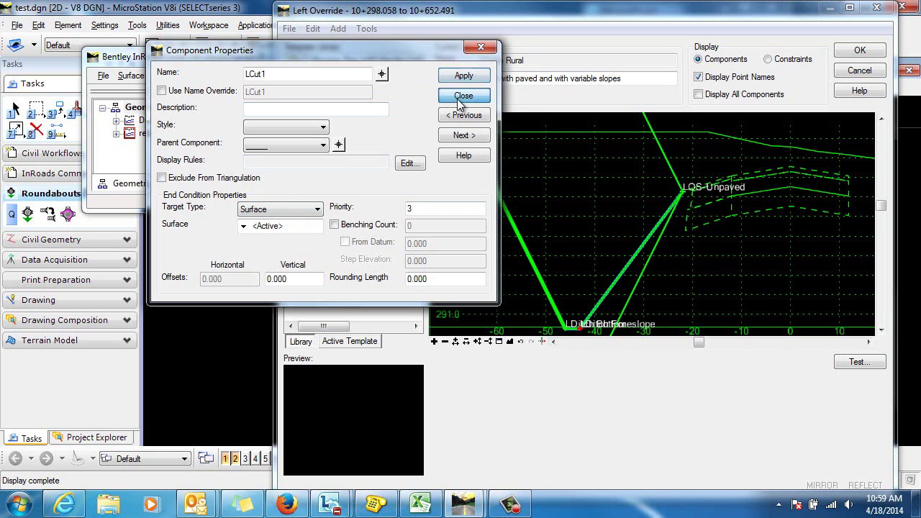
click(461, 97)
Step: Give the Fill Override component an end-condition priority of 2
double_click(645, 275)
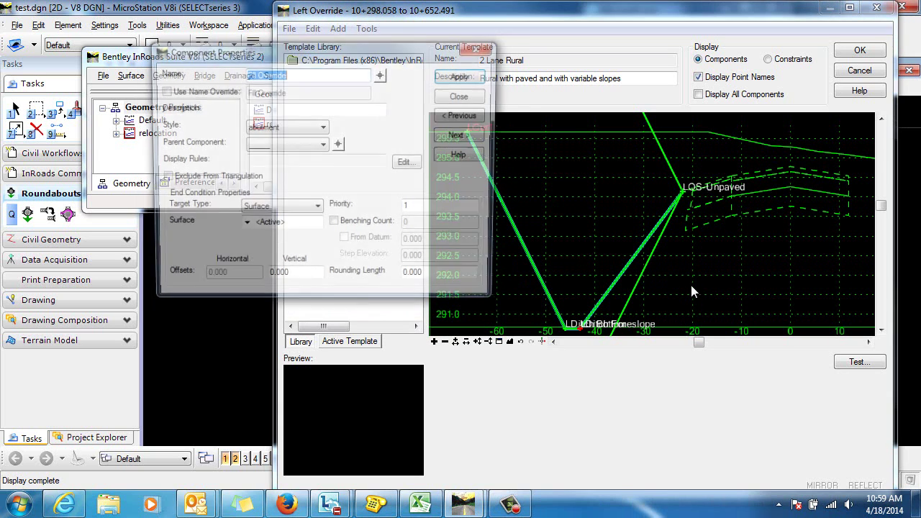
double_click(409, 208)
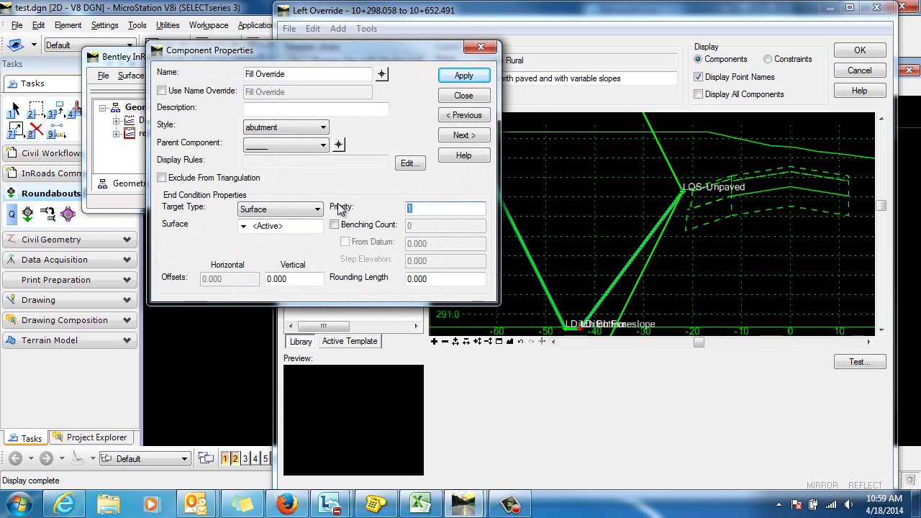
text(2)
click(464, 76)
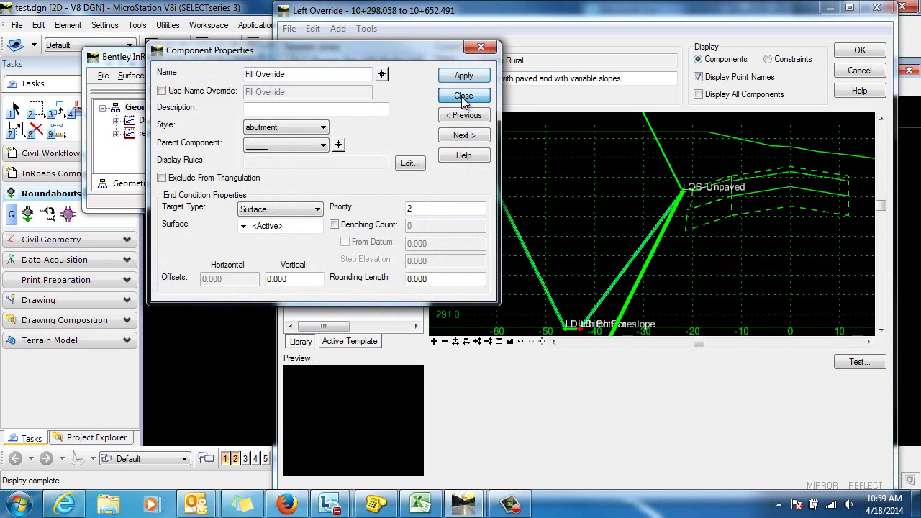
click(463, 96)
Step: Test the end conditions, then fix priorities to LDitch 3, Cut Override 1, Fill Override 2
click(859, 362)
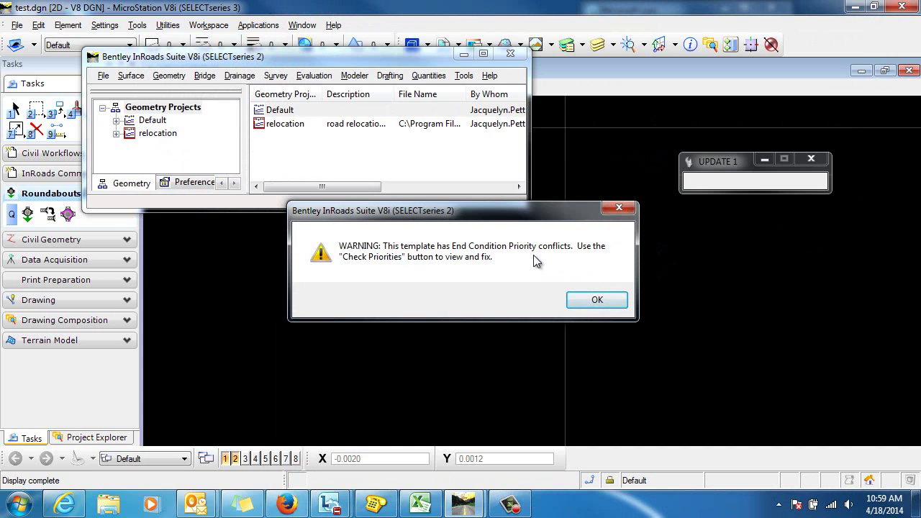
click(597, 301)
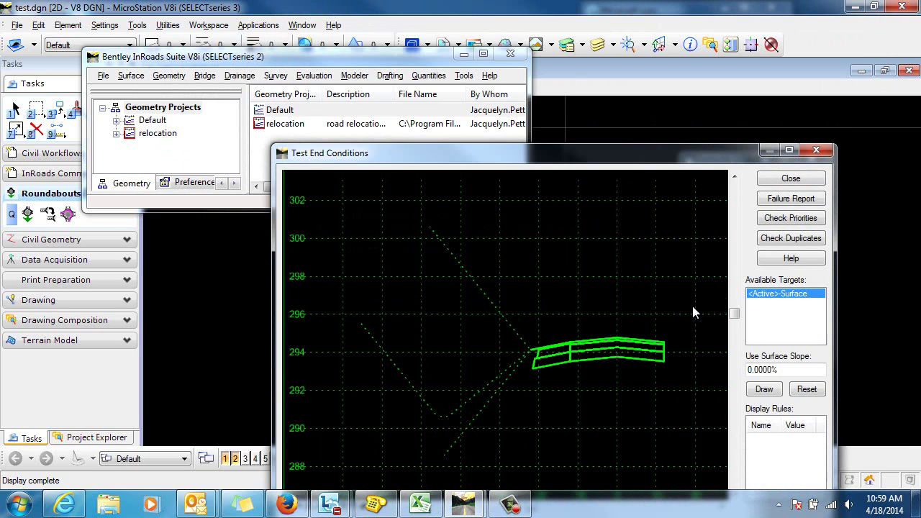
click(790, 218)
click(641, 272)
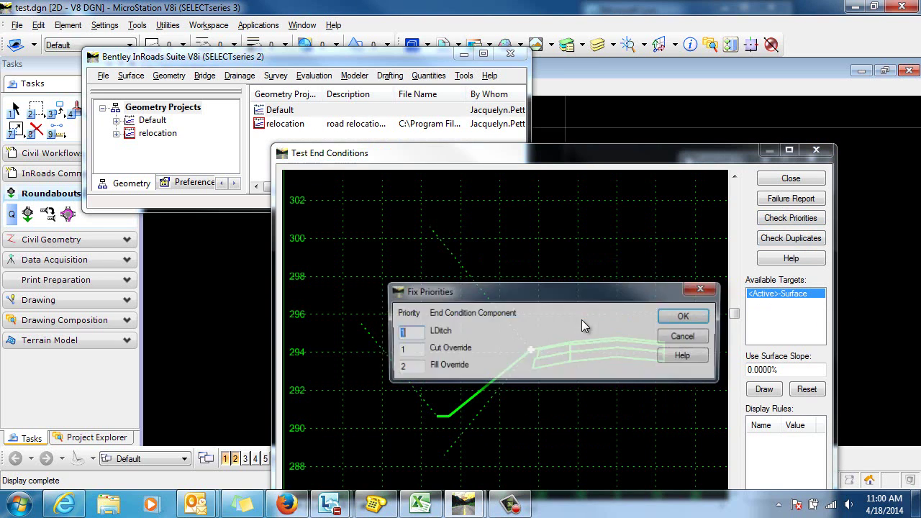
mouse_move(549, 291)
mouse_down()
mouse_move(636, 172)
mouse_move(673, 157)
mouse_up()
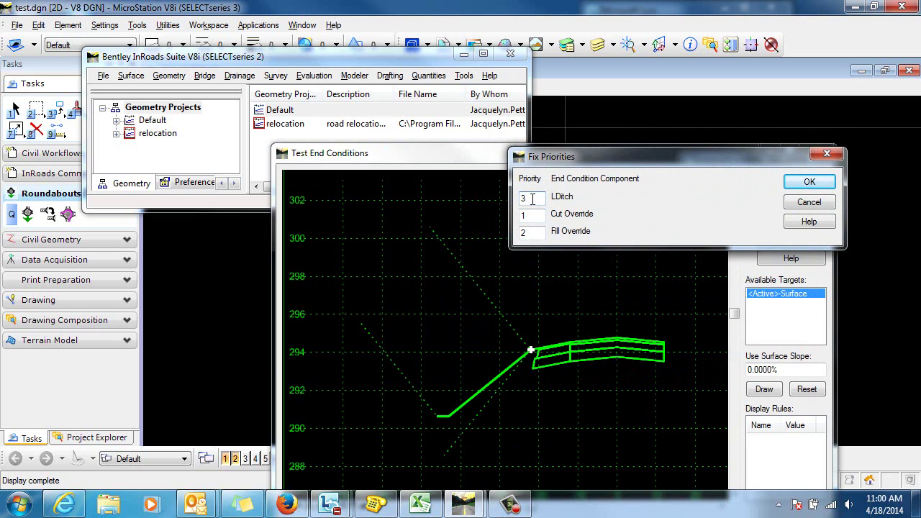
click(813, 184)
click(809, 184)
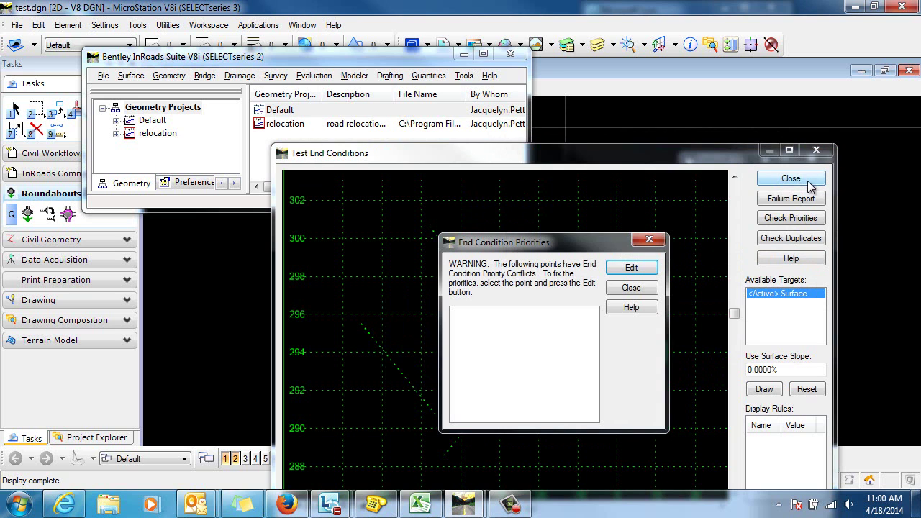
Step: Draw the end-condition test against a lower surface, confirming the infinite slopes reach ground in cut and fill
click(631, 287)
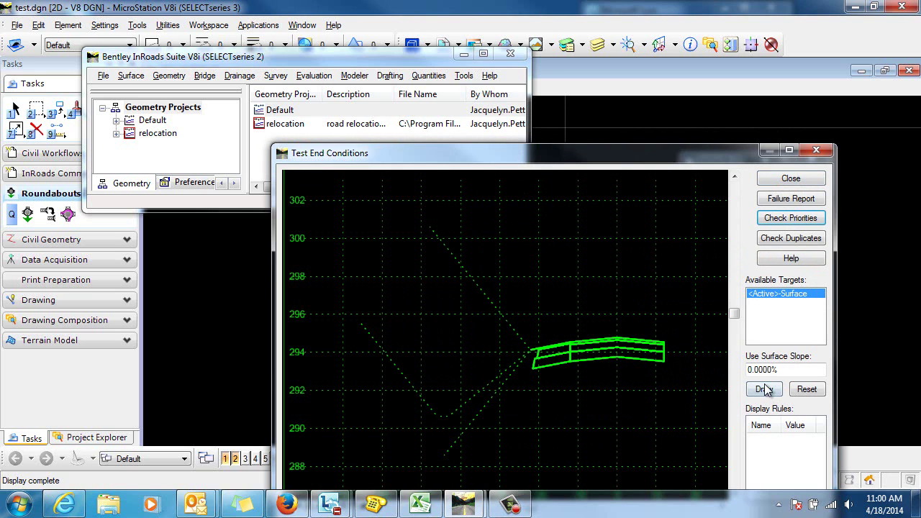
click(764, 388)
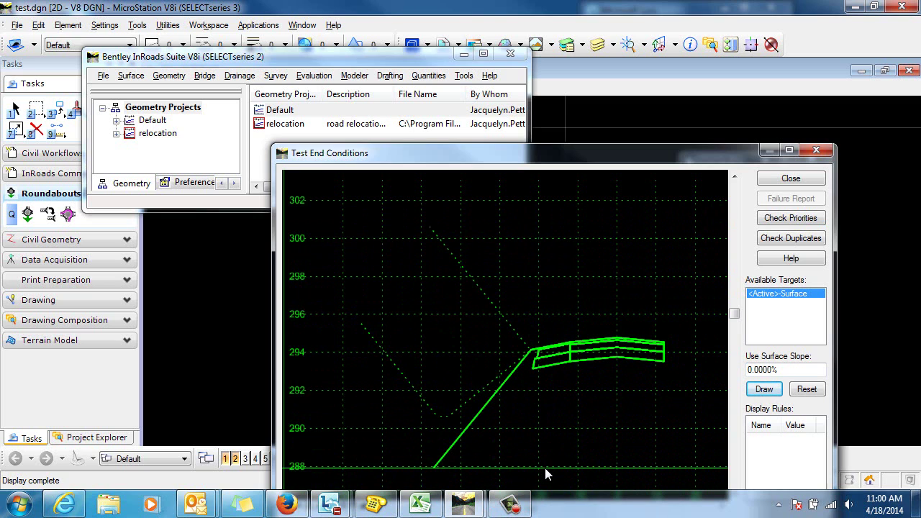
click(791, 178)
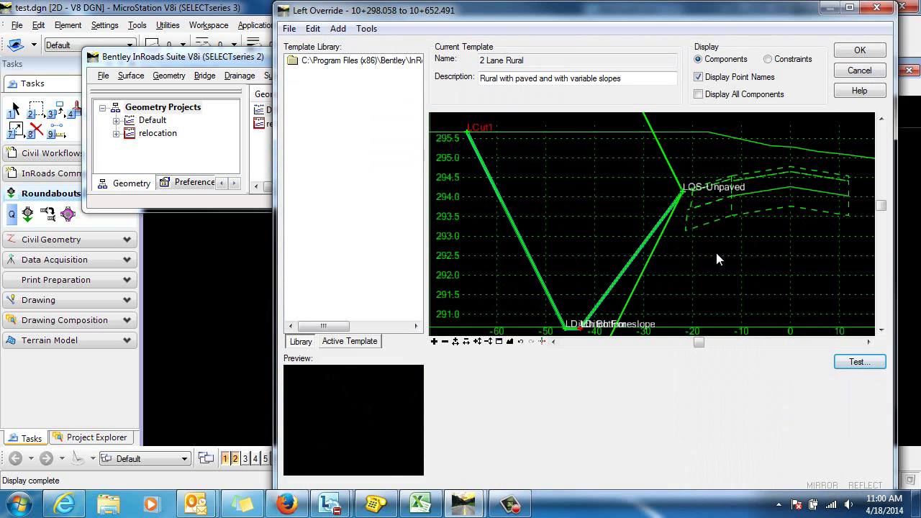
Step: Accept the No Ditch left override and return to the cross-section at station 10+240.000
click(863, 51)
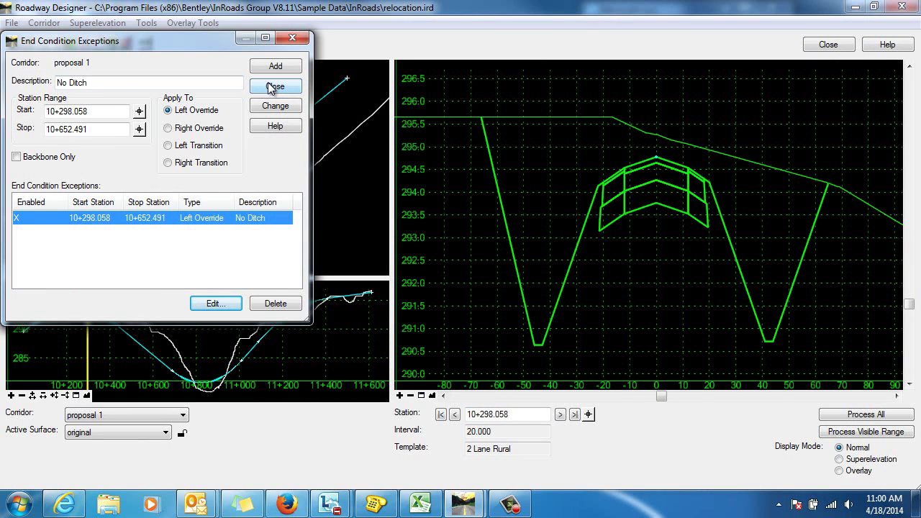
click(272, 86)
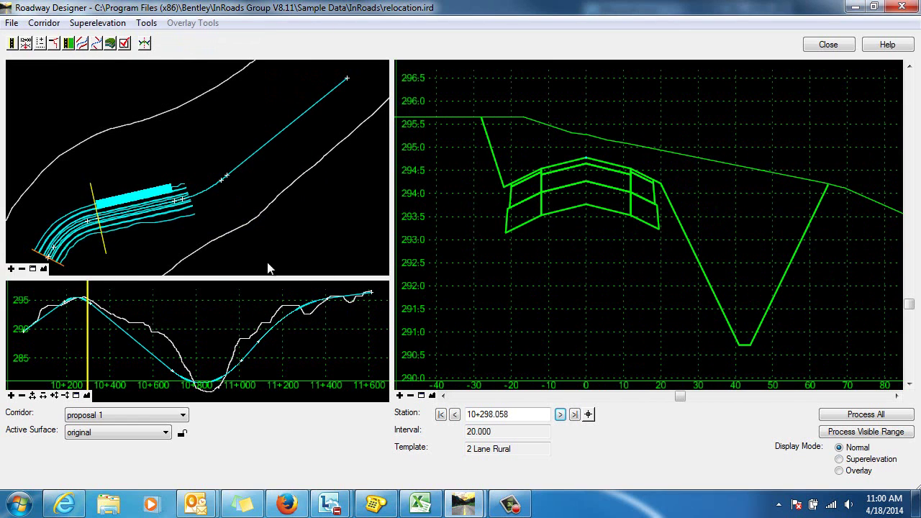
click(455, 415)
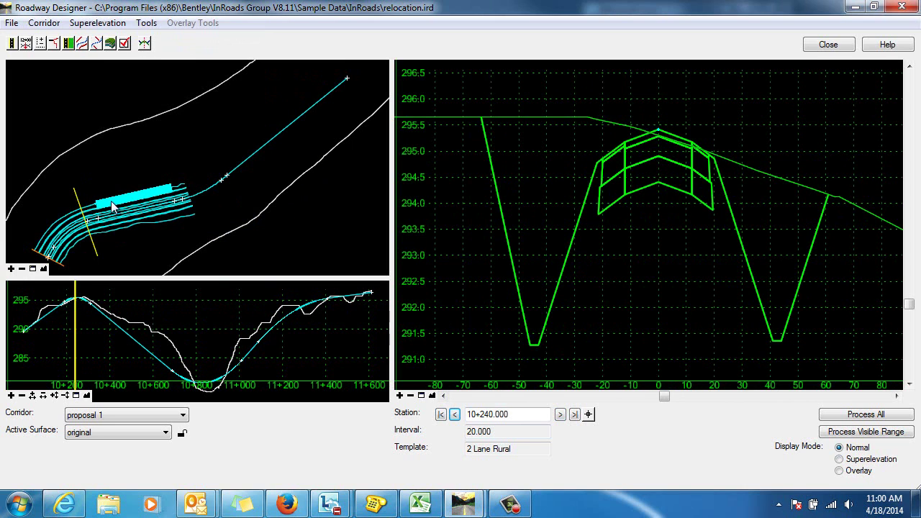
Step: Step through cross-sections from 10+300.000 to 10+680.000, checking where the left ditch is missing
click(561, 415)
click(561, 414)
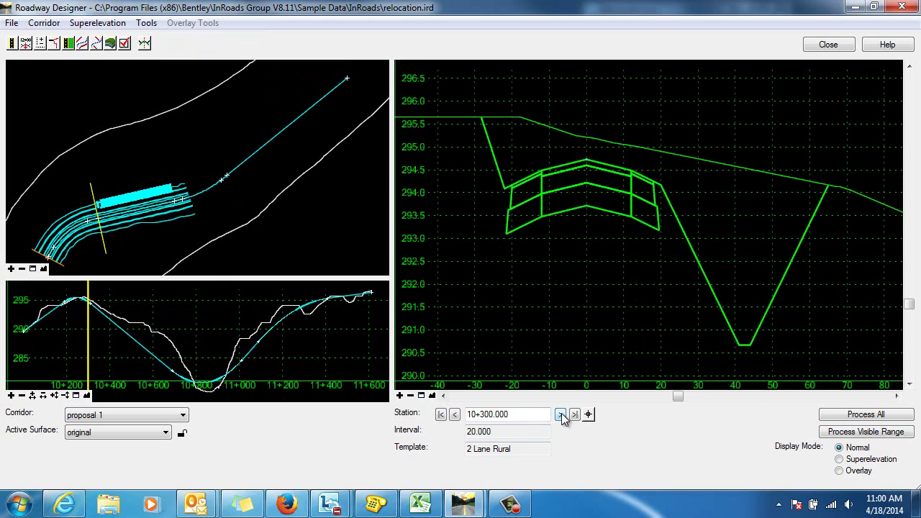
click(561, 414)
click(561, 415)
click(561, 414)
click(561, 414)
click(561, 415)
click(561, 414)
click(561, 414)
click(561, 414)
click(561, 415)
click(561, 414)
click(561, 414)
click(561, 414)
click(561, 414)
click(561, 414)
click(561, 414)
click(561, 415)
click(560, 414)
click(560, 415)
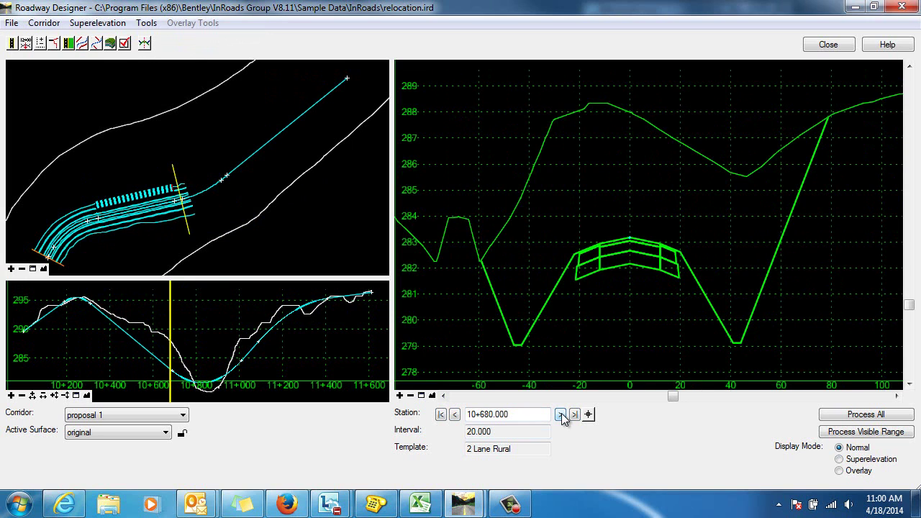
click(561, 415)
click(561, 414)
click(561, 414)
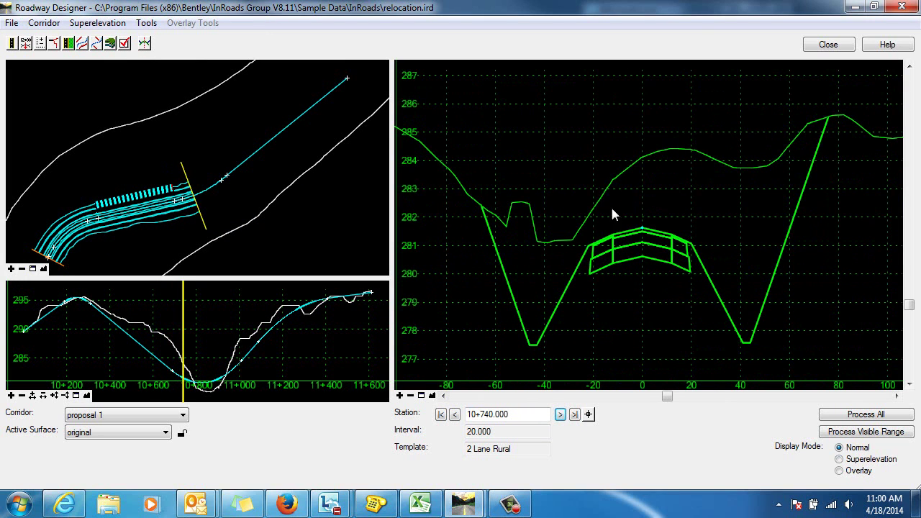